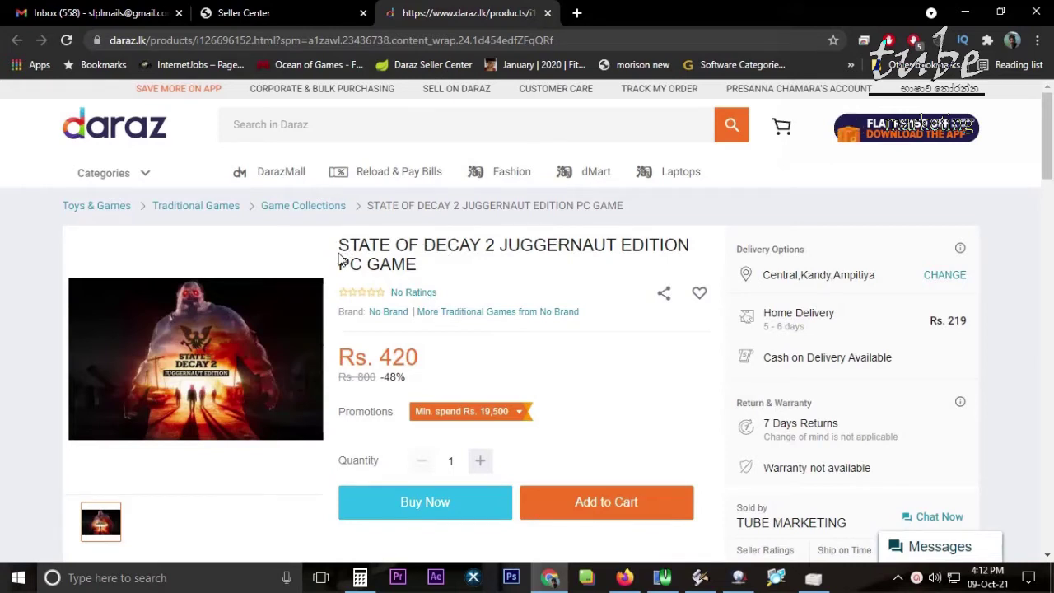
scroll(776, 466, "down", 2)
scroll(750, 428, "up", 1)
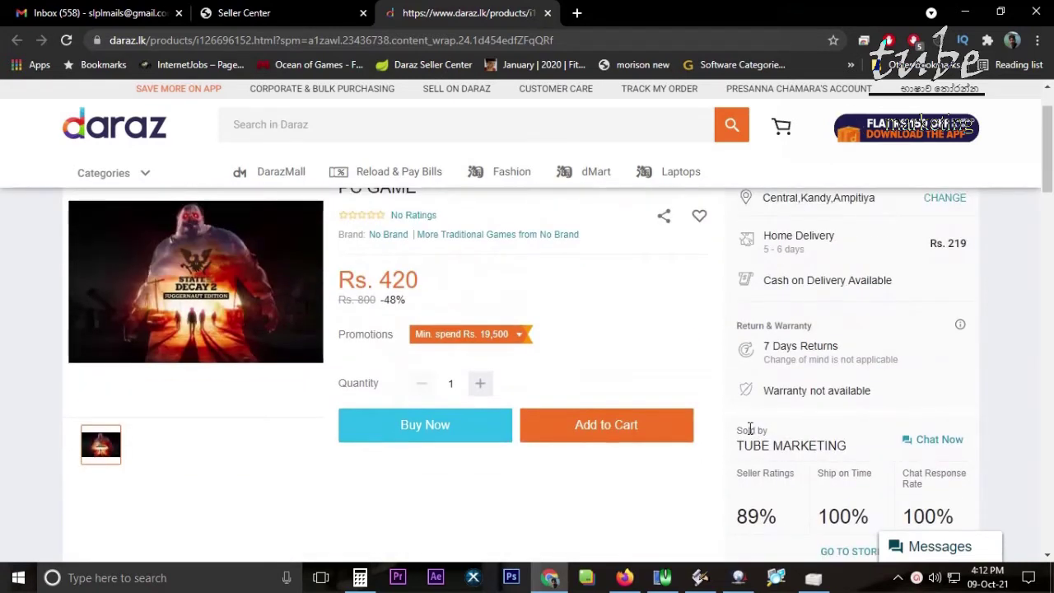
scroll(543, 371, "up", 1)
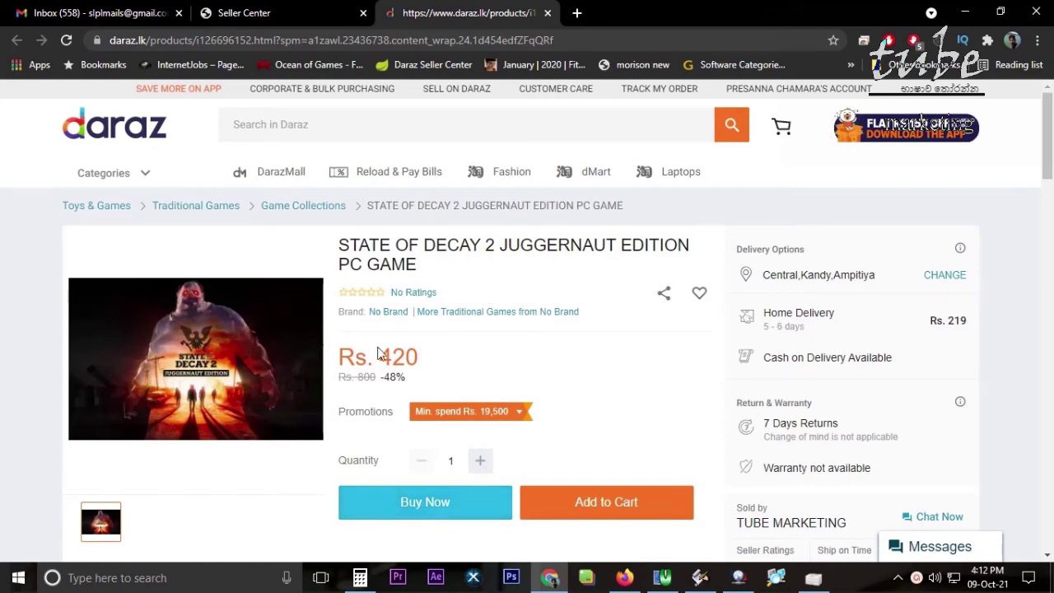
Switch to File Explorer, open BD-ROM Drive (I:) 1 and fit the columns to show the full archive file names.
left_click(963, 13)
double_click(31, 165)
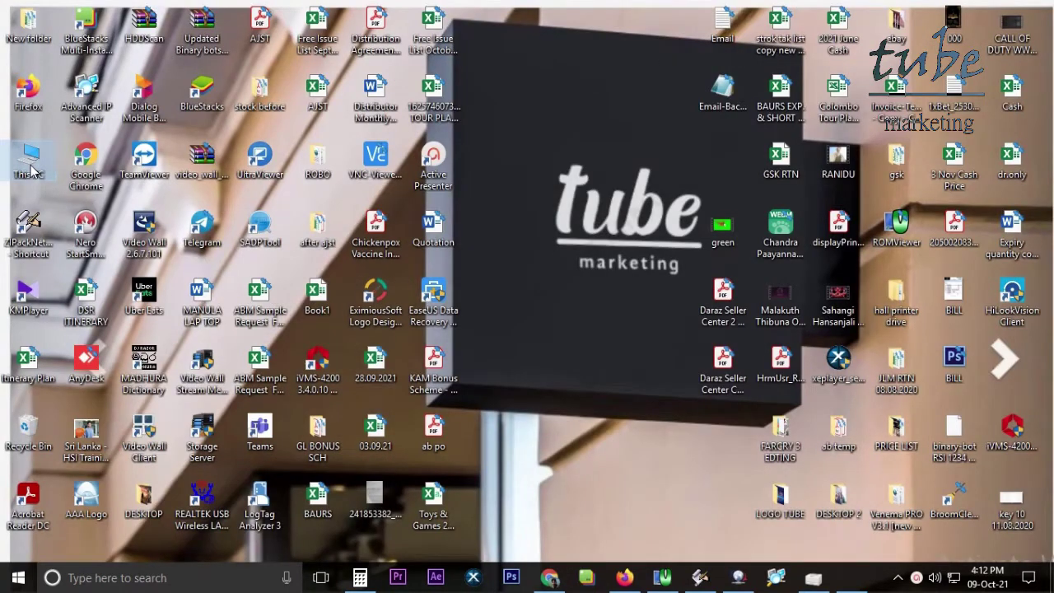
double_click(219, 288)
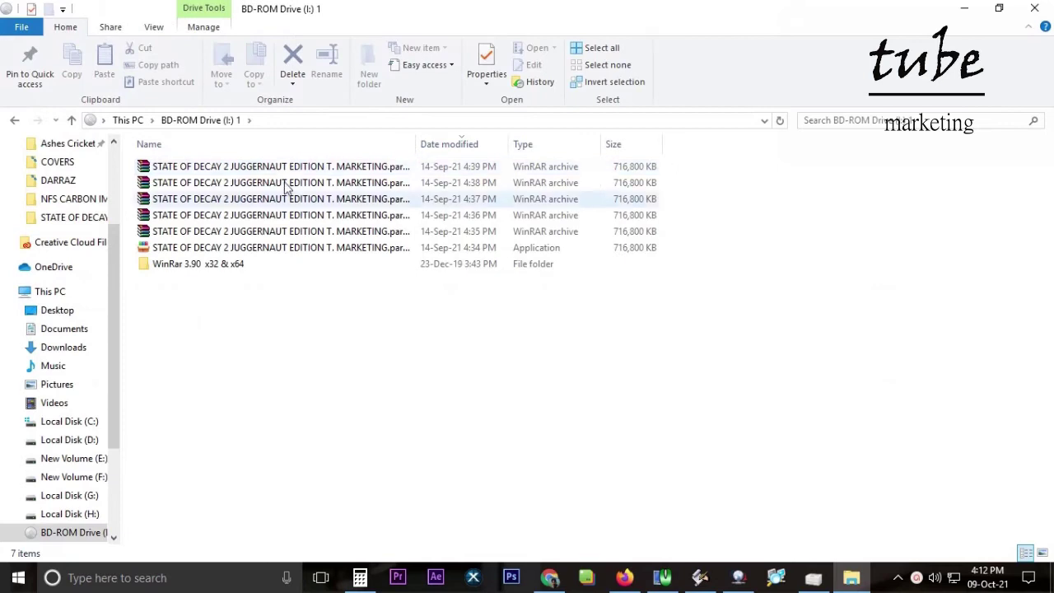
left_click(245, 251)
key("ctrl+KP_Add")
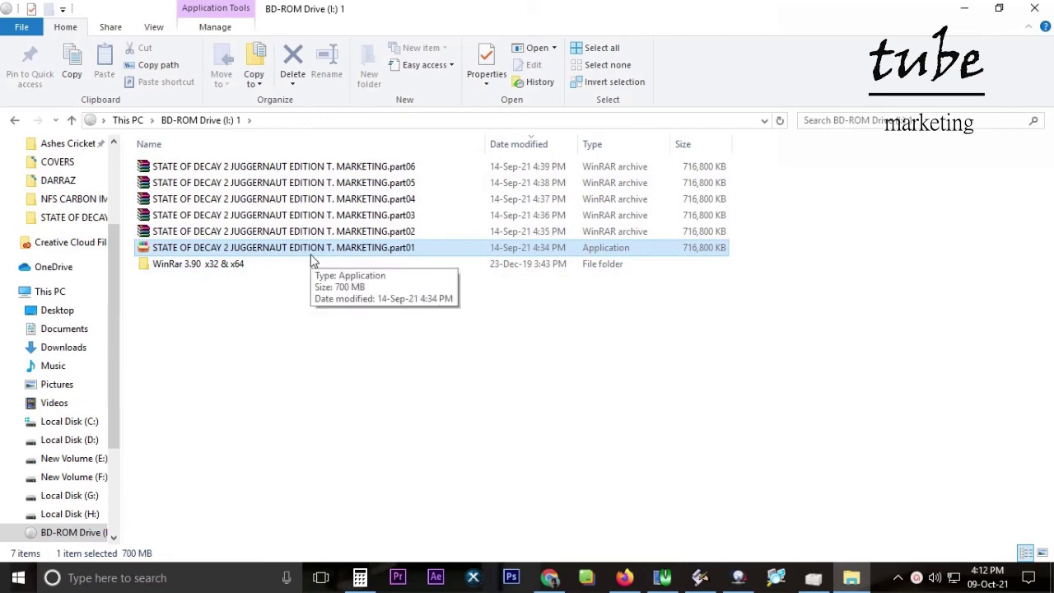
Examine the contents of the WinRar 3.90 x32 & x64 folder and return to the disc's root.
double_click(207, 265)
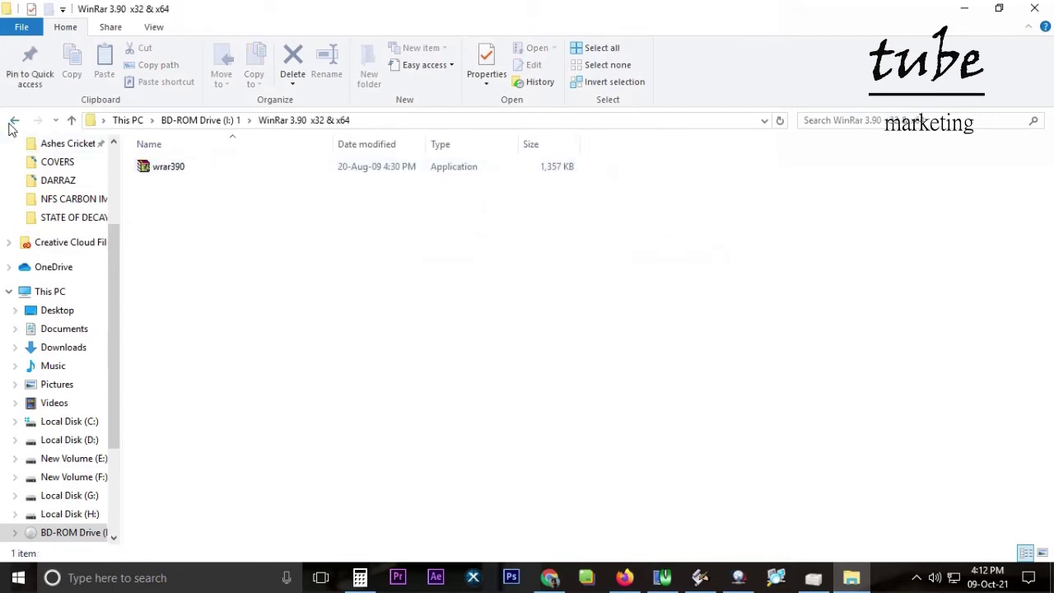
left_click(14, 119)
Launch the part01 self-extracting archive and select Local Disk (G:) while browsing for its destination folder.
left_click(187, 249)
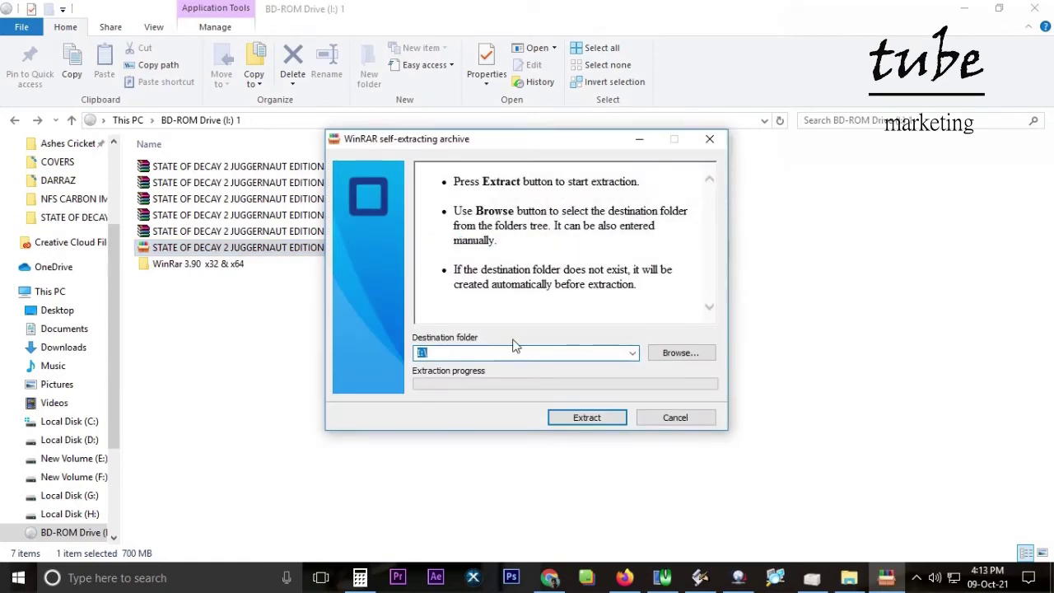
left_click(681, 360)
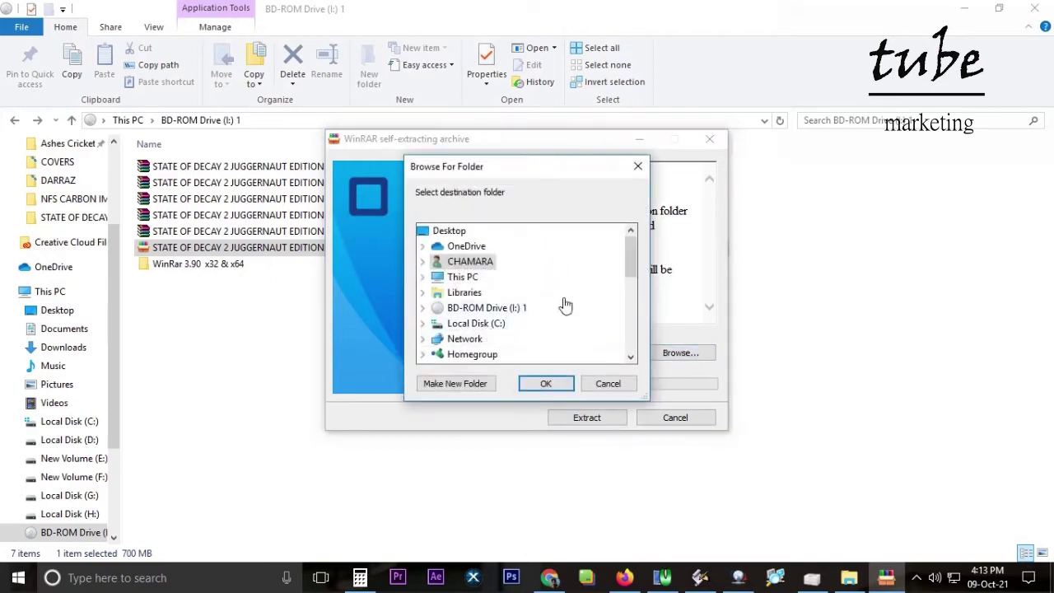
mouse_move(631, 264)
left_mouse_down()
mouse_move(631, 331)
mouse_move(624, 247)
left_mouse_up()
left_click(423, 276)
scroll(491, 354, "down", 1)
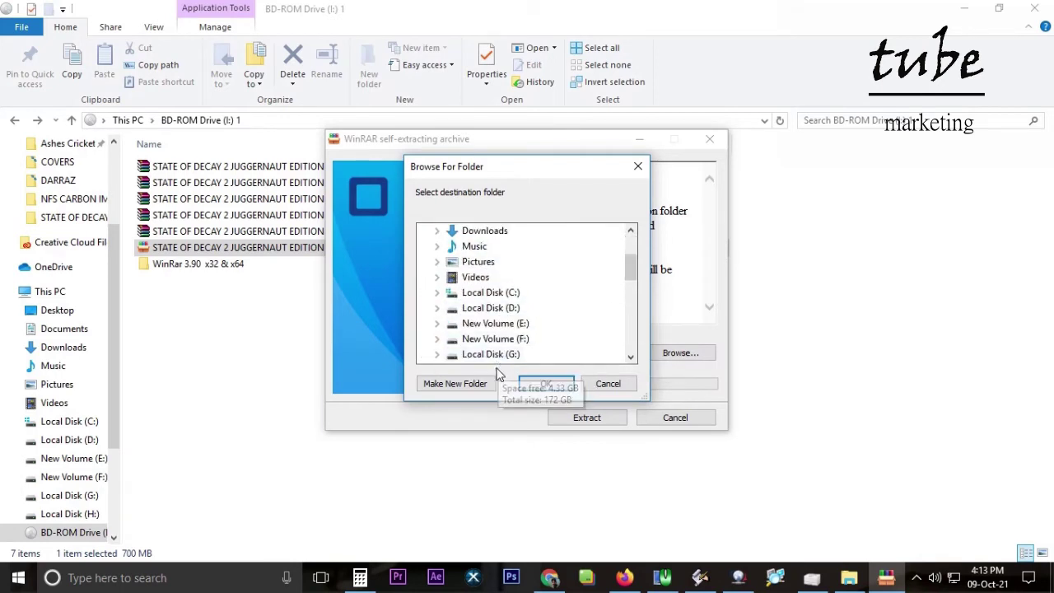
left_click(491, 356)
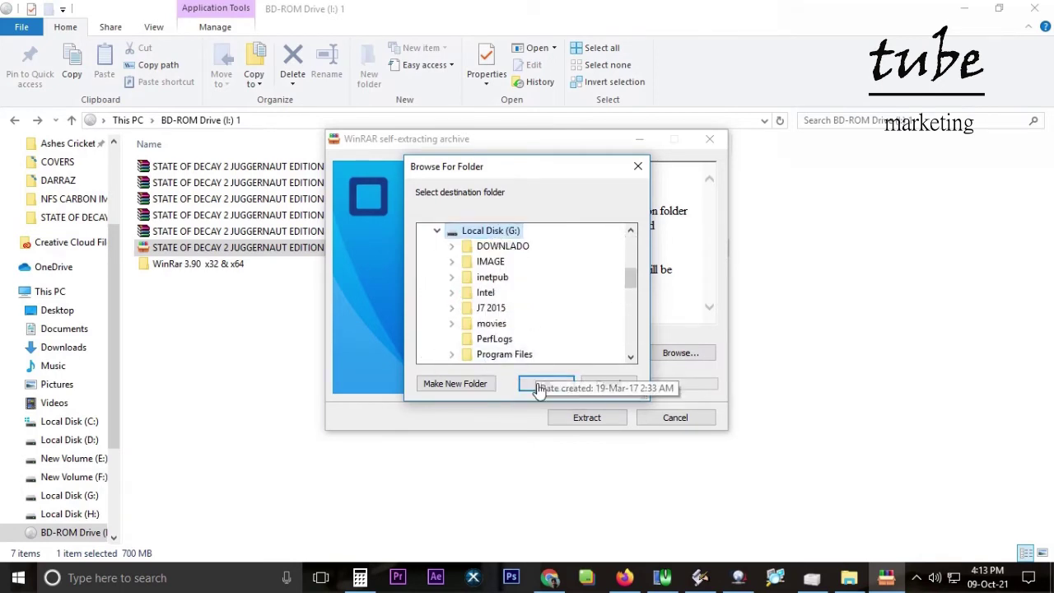
Create a folder named STATE on Local Disk (G:) as the destination and start the extraction.
left_click(454, 384)
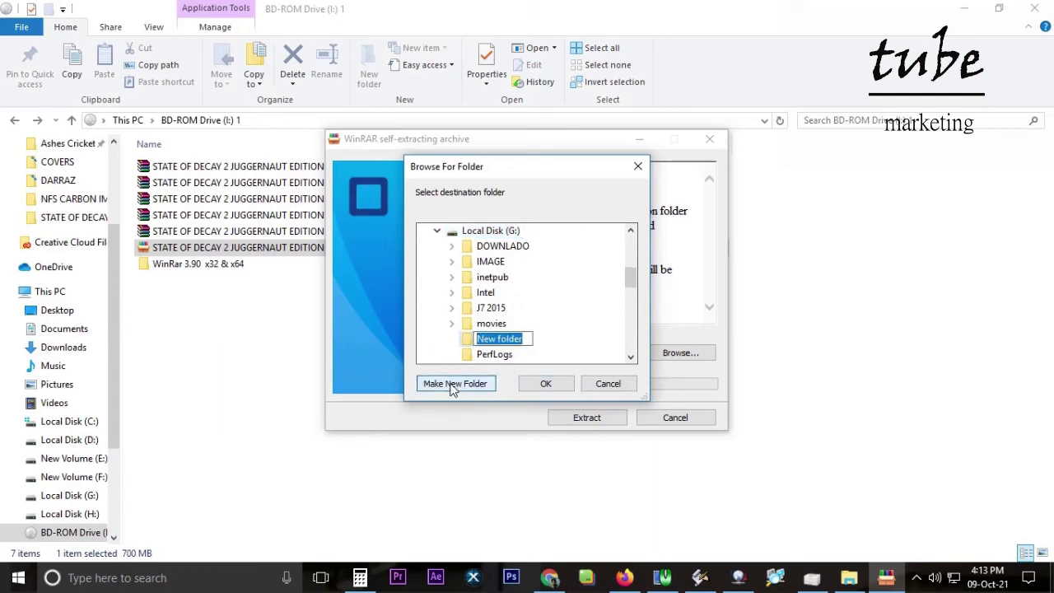
type("STATE")
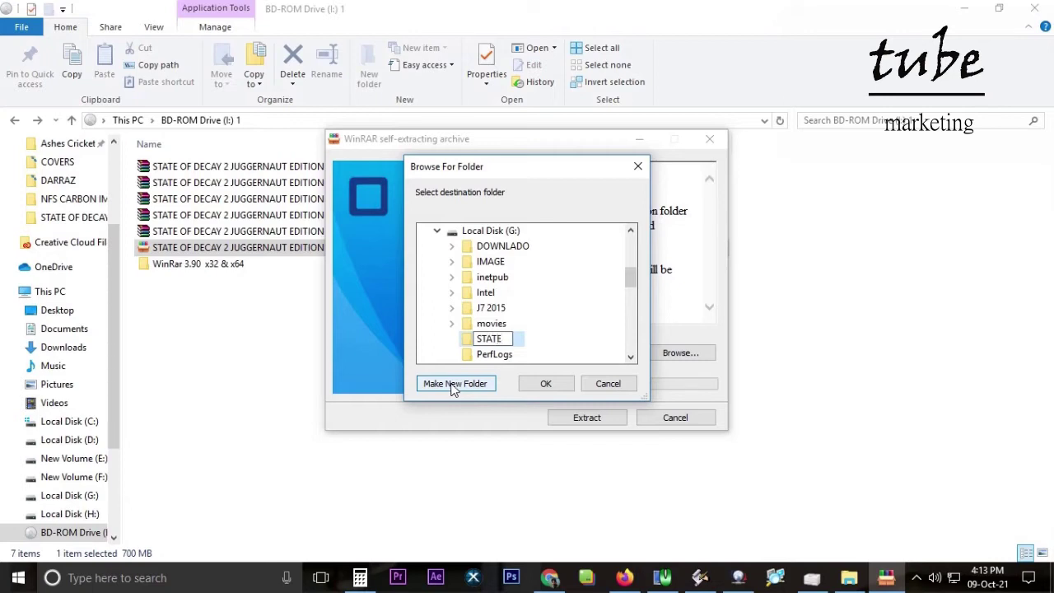
left_click(472, 346)
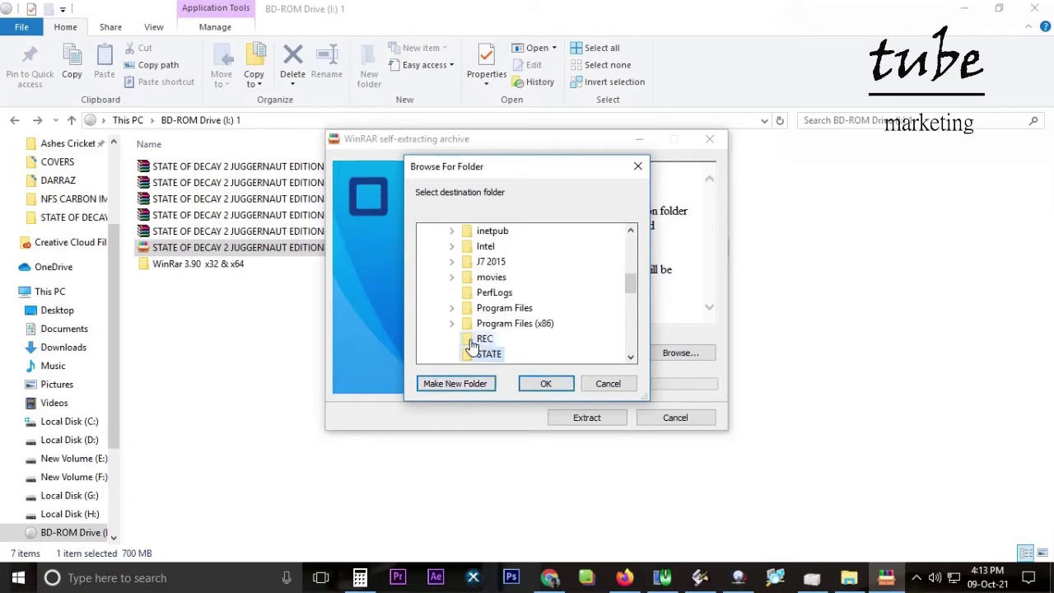
left_click(550, 385)
left_click(596, 422)
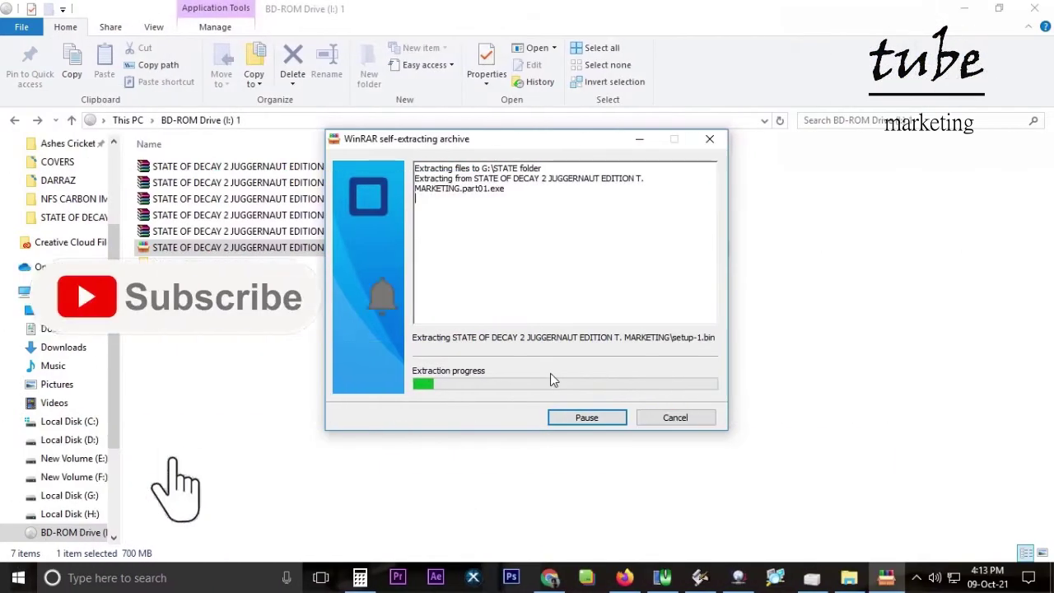
Unmount the first disc image from virtual drive I: when the extractor requires the part07 volume.
mouse_move(544, 581)
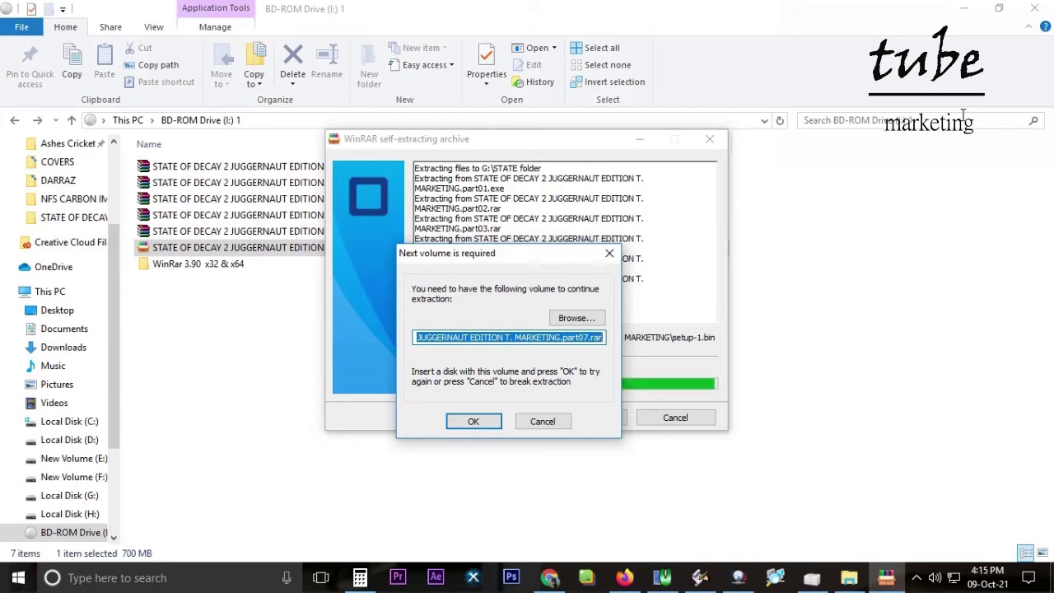
left_click(916, 582)
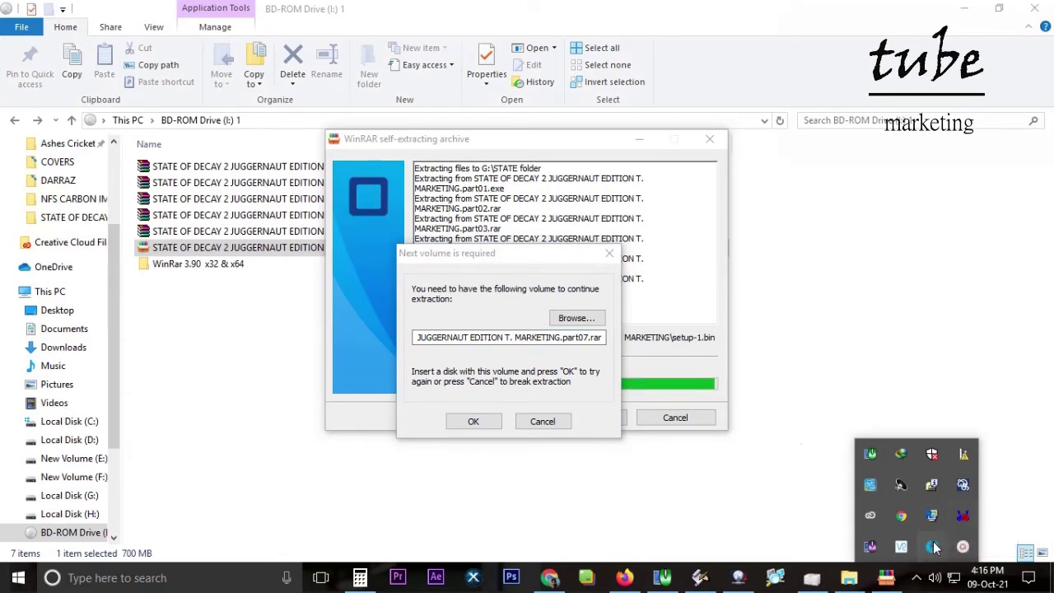
left_click(933, 546)
mouse_move(882, 491)
left_click(971, 521)
left_click(483, 346)
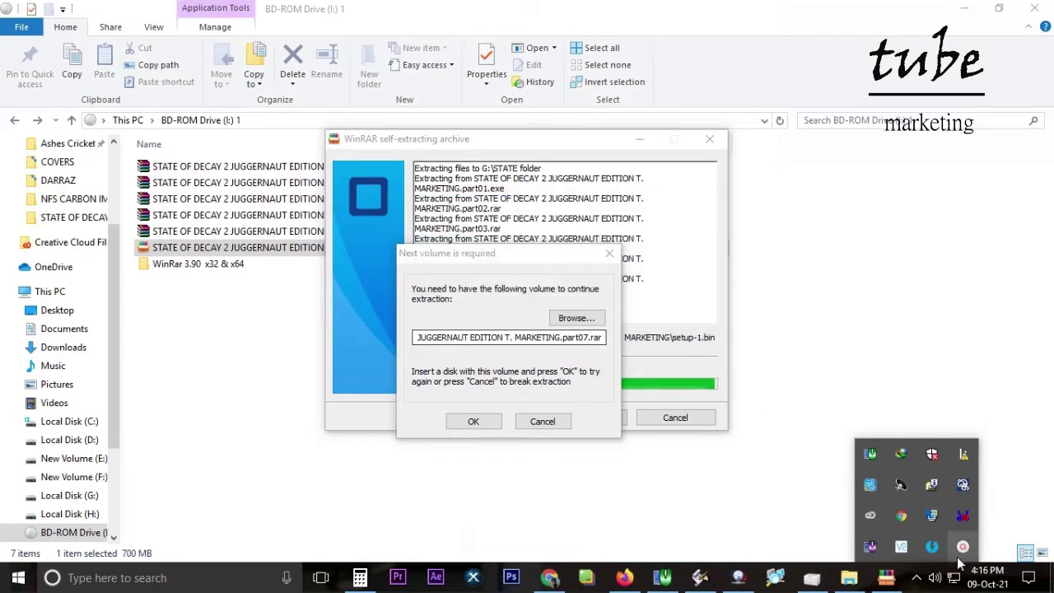
Mount disc image 2 in virtual drive I:, and continue the extraction with the part07 volume.
left_click(962, 546)
mouse_move(914, 493)
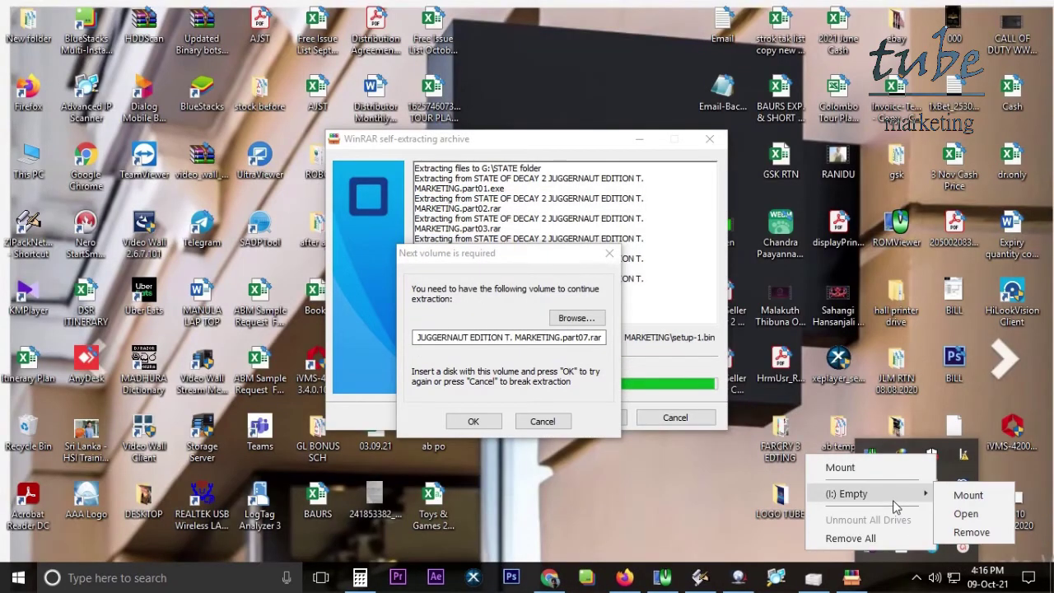
left_click(967, 513)
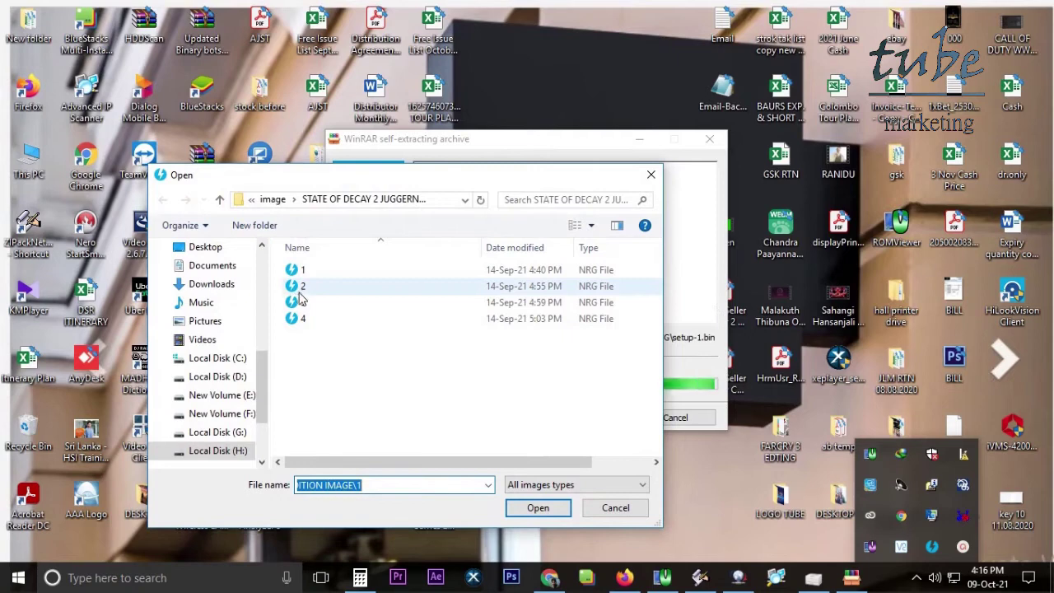
left_click(300, 289)
double_click(328, 289)
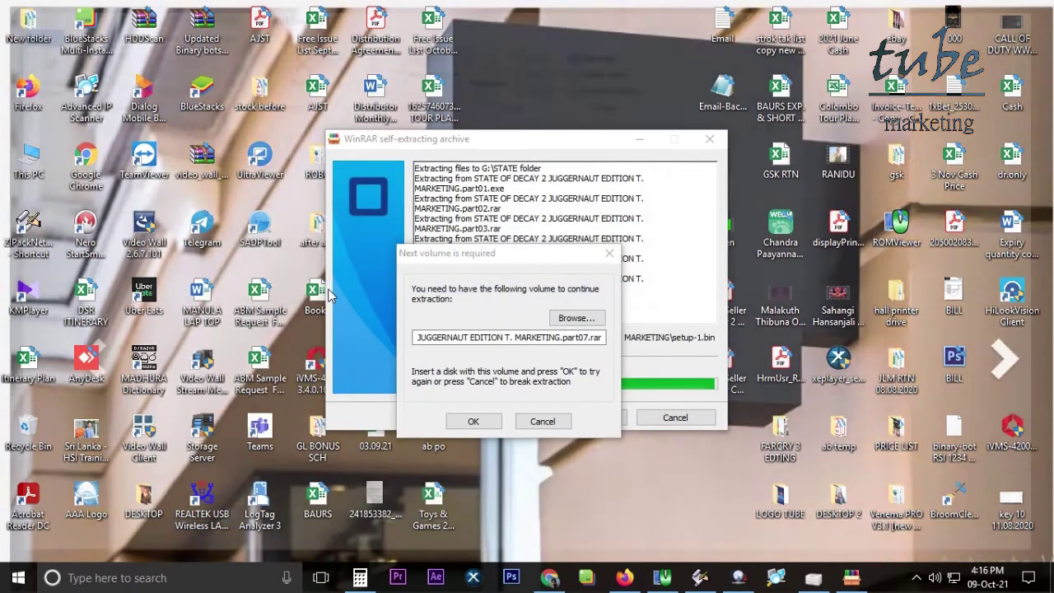
key("alt+F4")
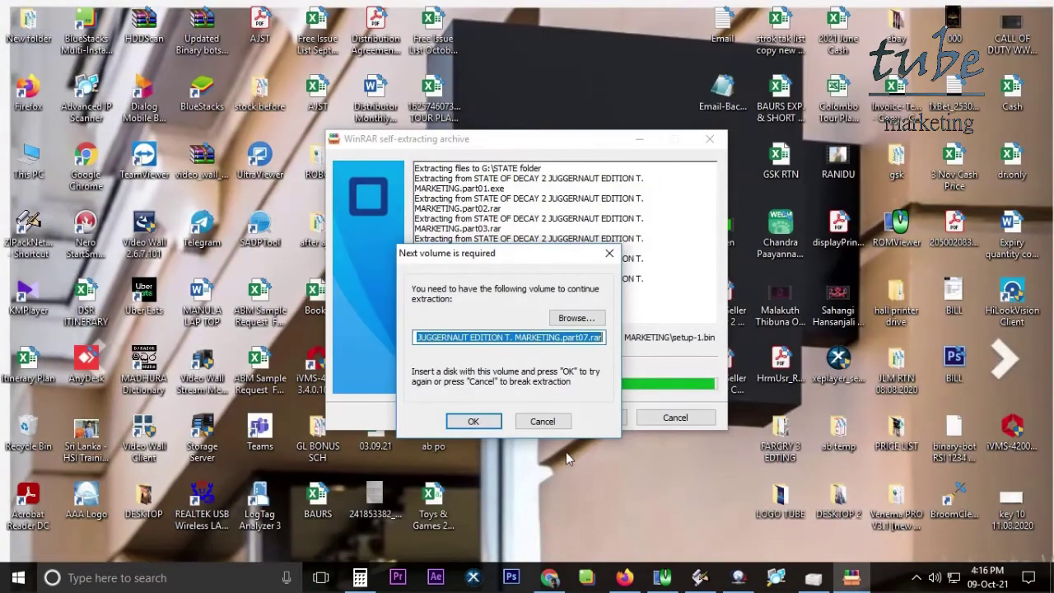
left_click(474, 422)
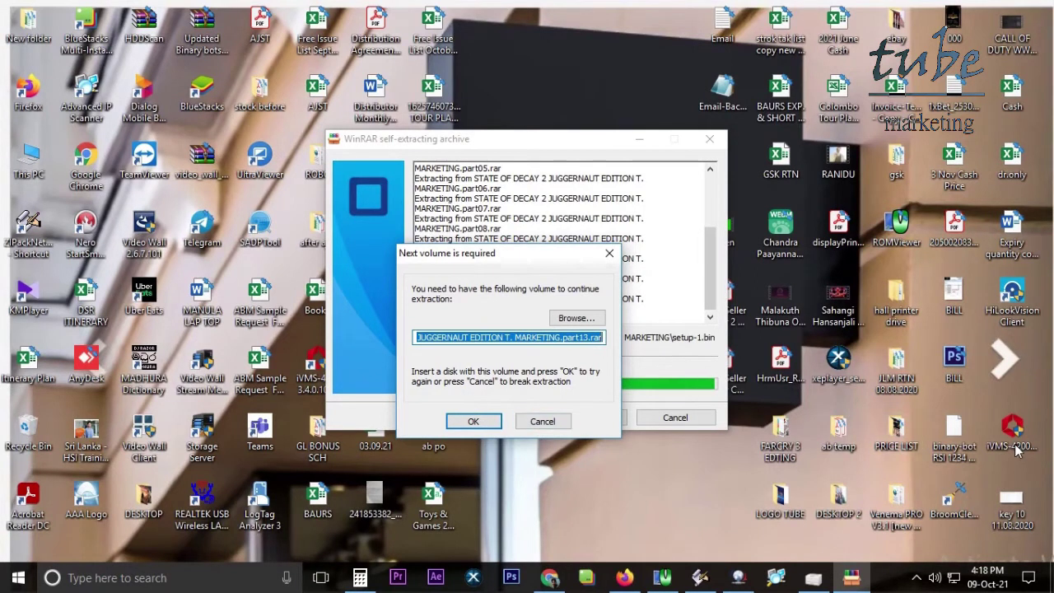
Mount disc image 3 in virtual drive I:, and continue the extraction with the part13 volume.
left_click(916, 577)
right_click(931, 546)
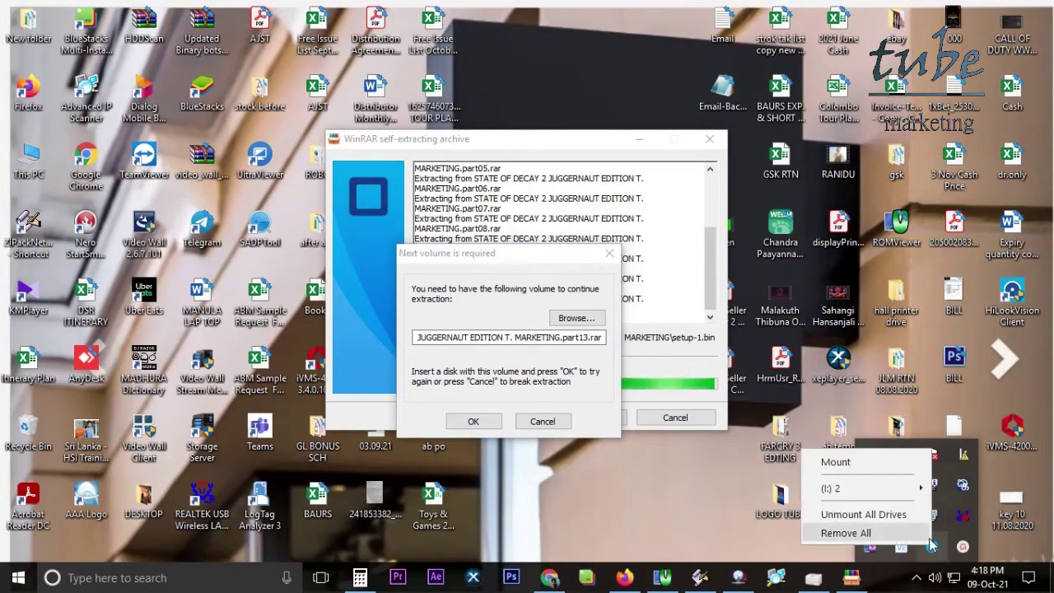
mouse_move(865, 491)
left_click(943, 488)
double_click(297, 303)
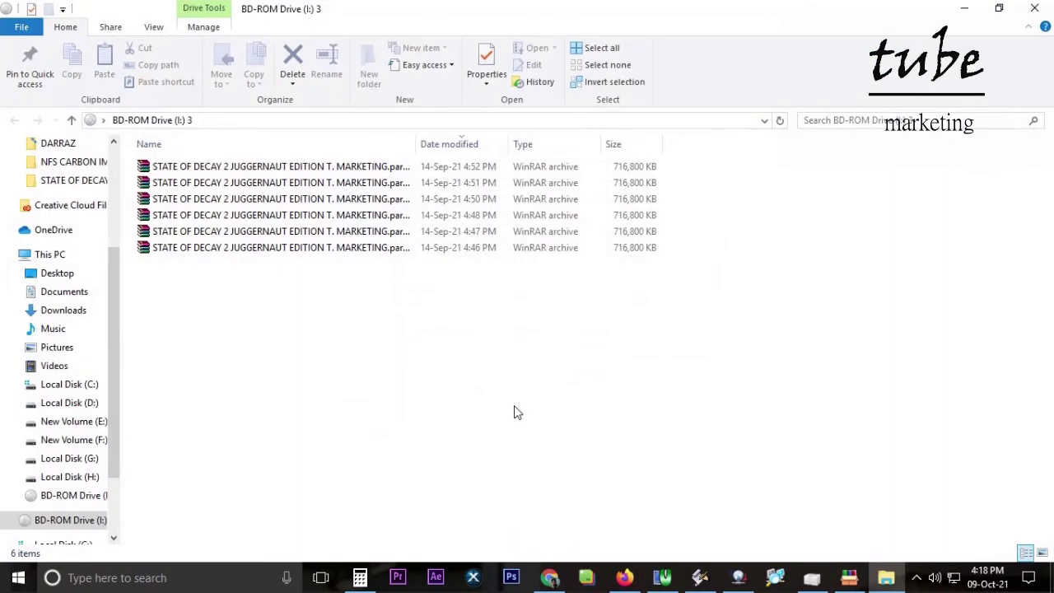
left_click(1034, 9)
left_click(478, 425)
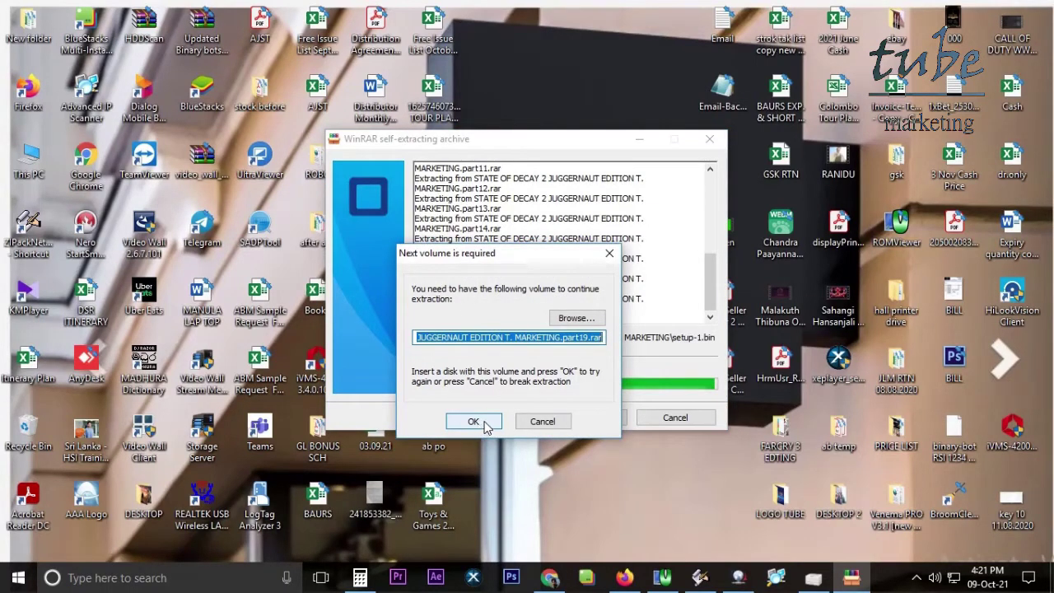
Mount disc image 4 in virtual drive I:, and continue the extraction with the part19 volume.
left_click(917, 583)
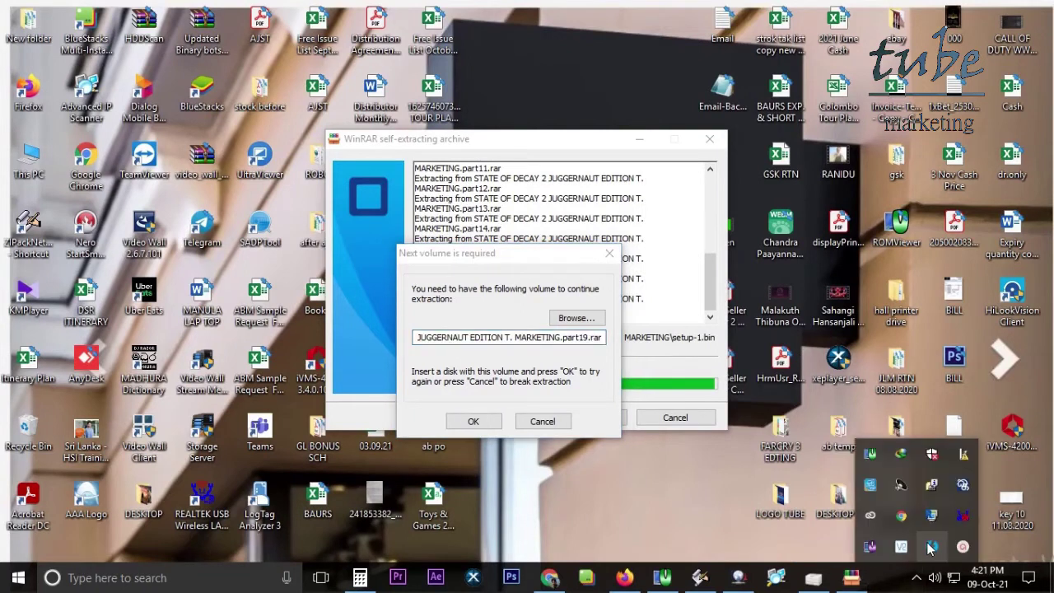
right_click(933, 547)
mouse_move(881, 495)
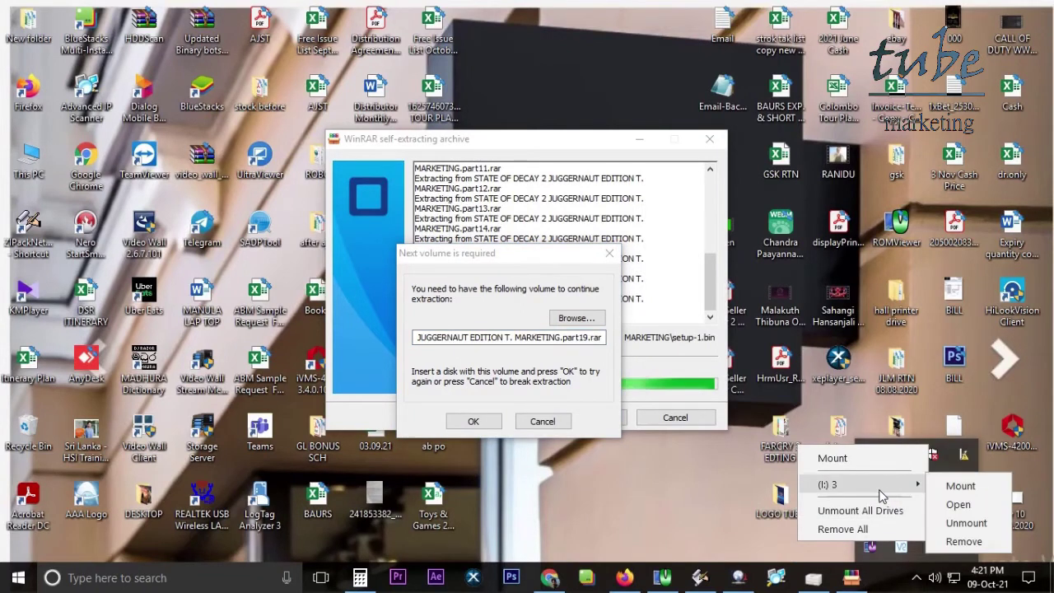
left_click(955, 486)
double_click(317, 319)
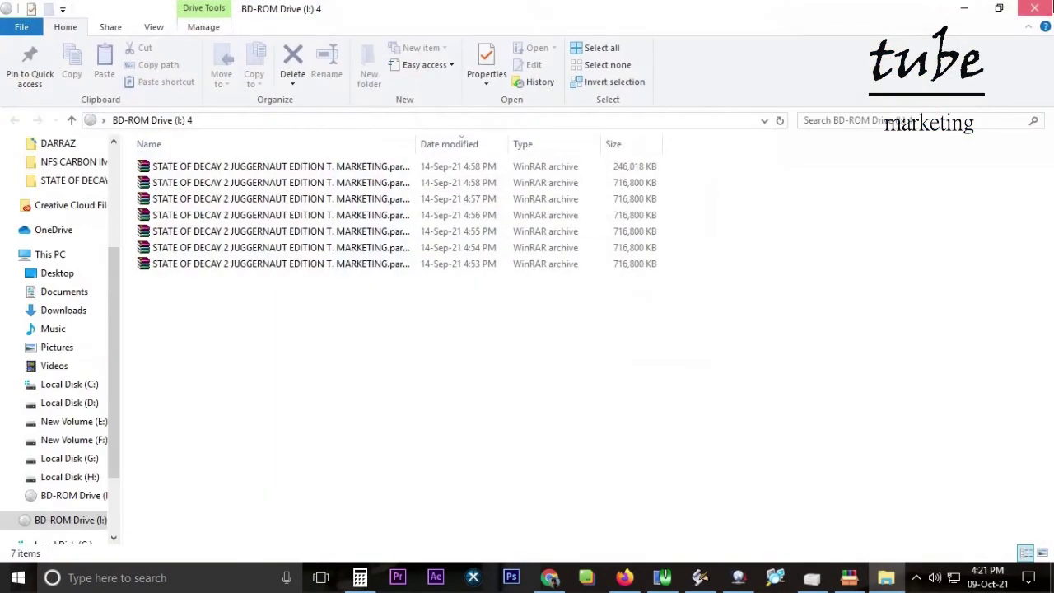
key("alt+F4")
left_click(492, 420)
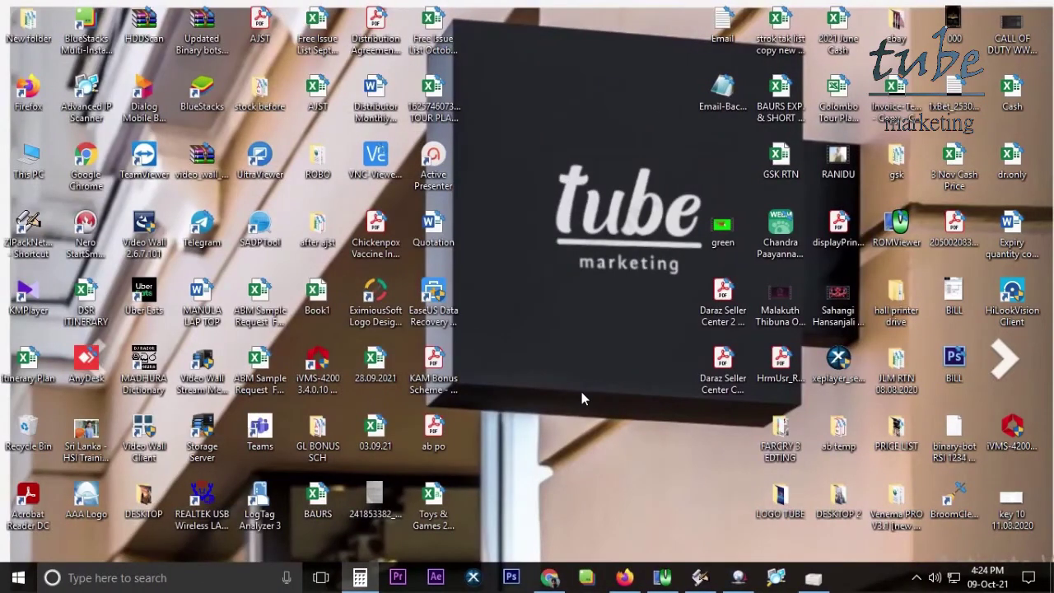
Open Local Disk (G:) and check the size and contents of the STATE folder in its properties.
double_click(35, 175)
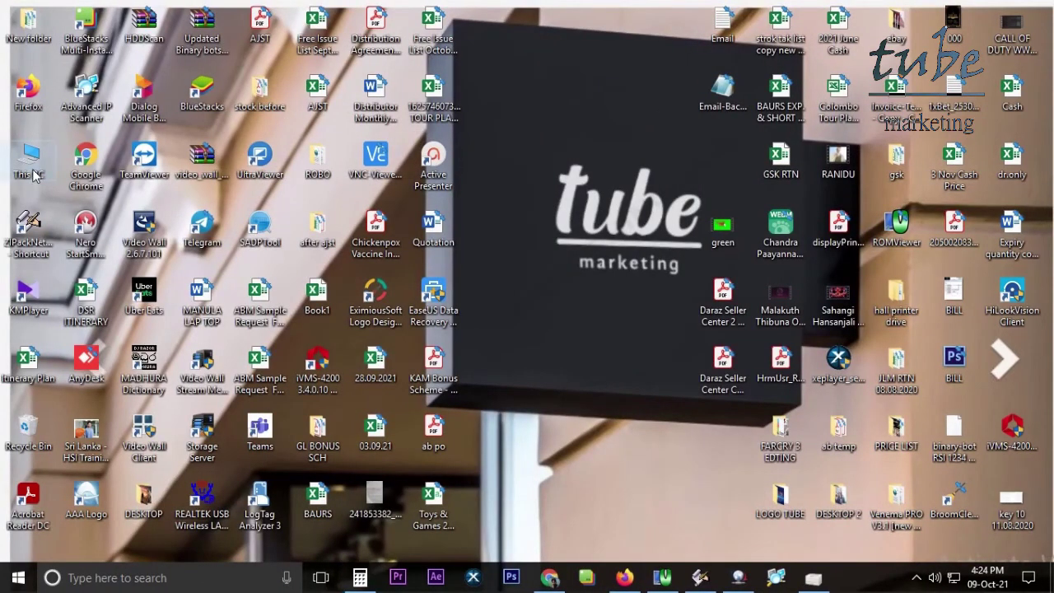
double_click(650, 334)
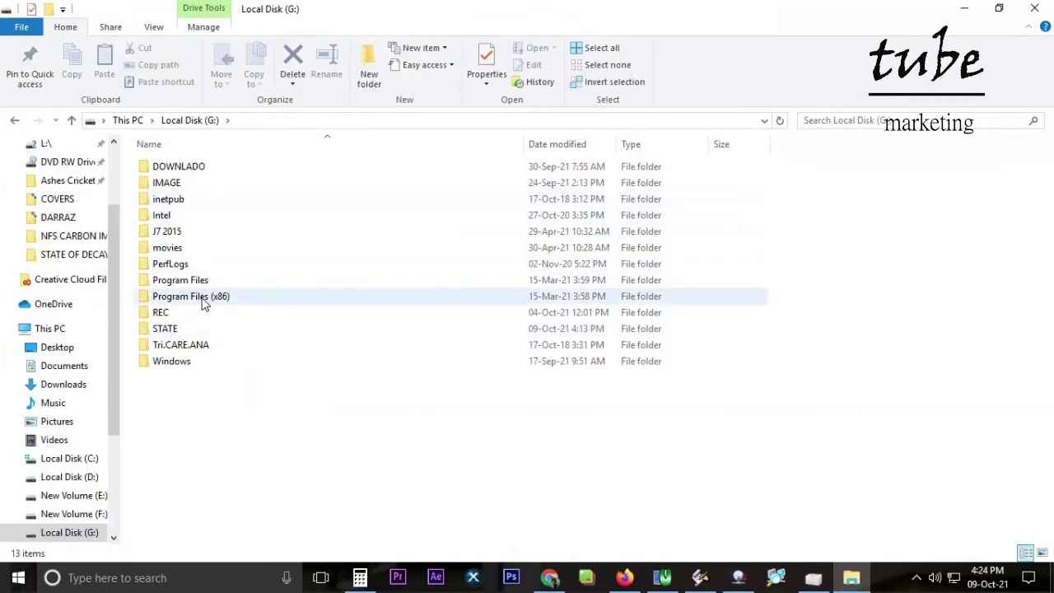
left_click(176, 330)
right_click(176, 335)
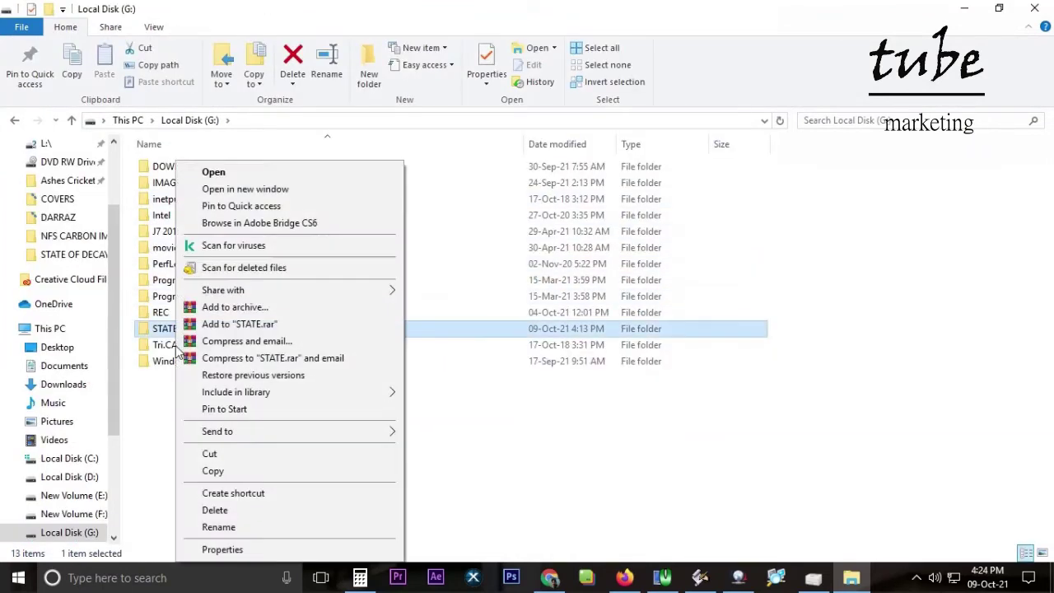
left_click(224, 545)
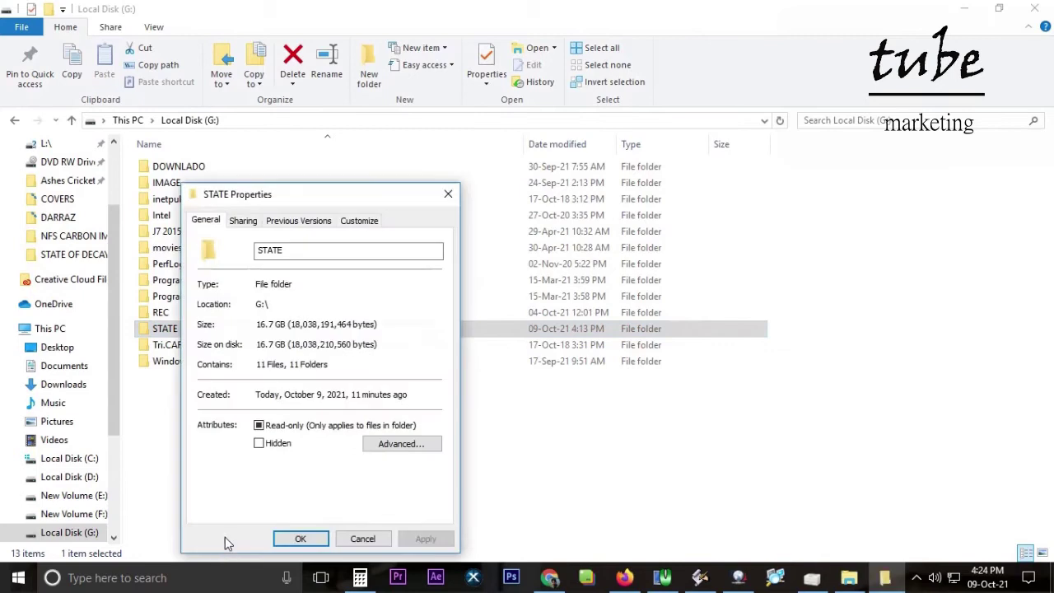
left_click(448, 193)
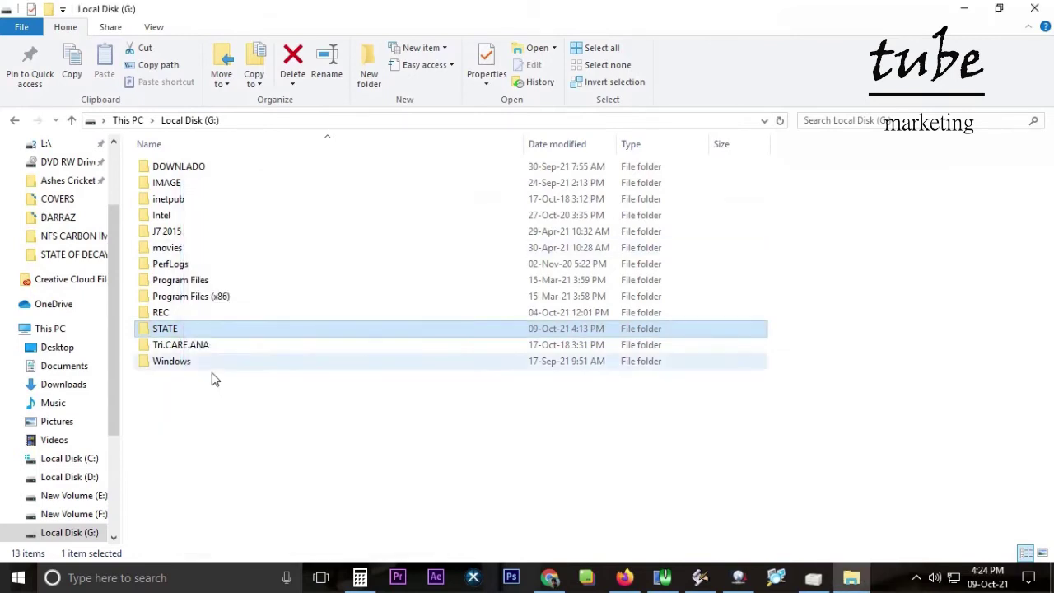
Open the STATE OF DECAY 2 JUGGERNAUT EDITION T. MARKETING folder inside STATE and run its setup application.
double_click(175, 331)
left_click(198, 171)
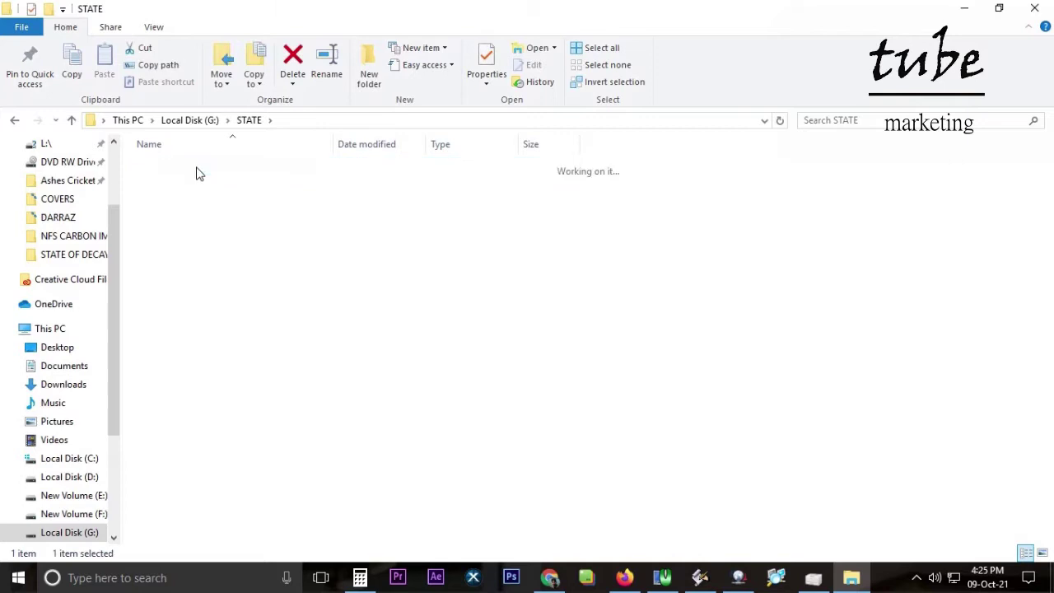
double_click(198, 169)
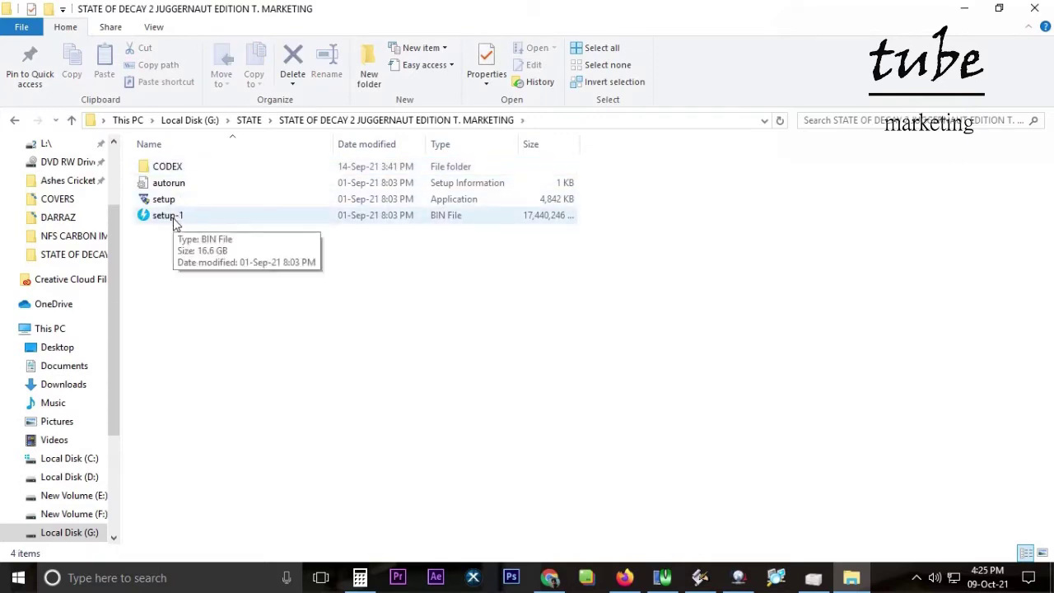
left_click(165, 202)
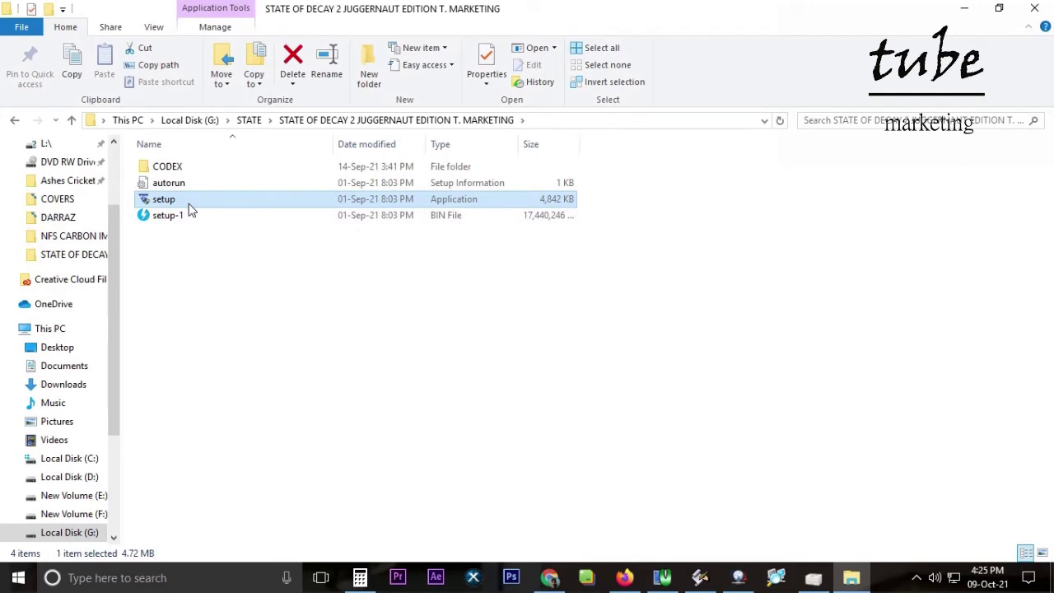
double_click(188, 205)
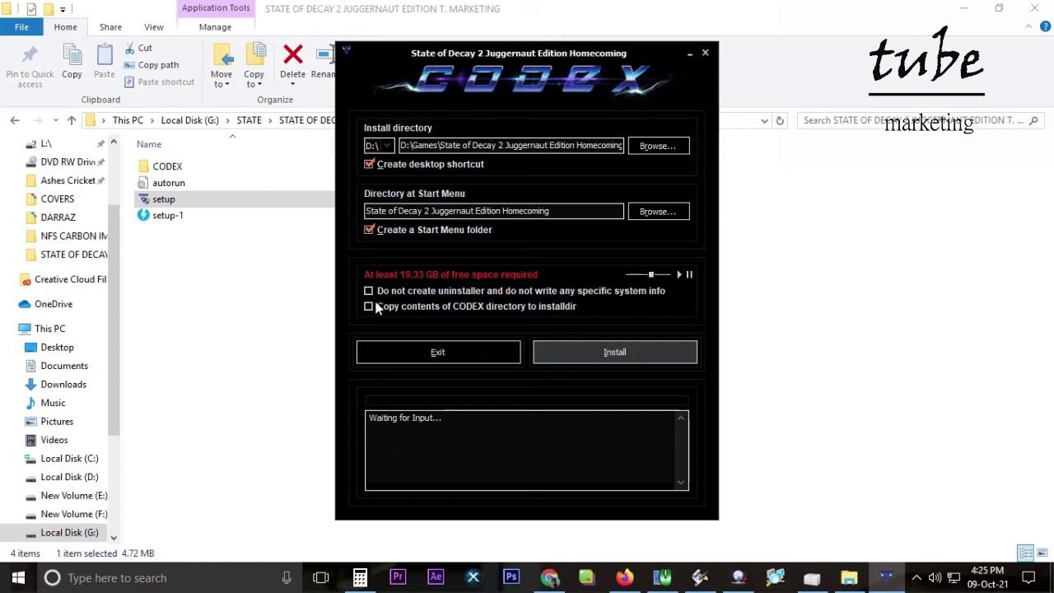
Set the install directory to G:\State of Decay 2 Juggernaut Edition Homecoming, without the Games subfolder.
left_click(389, 144)
left_click(377, 200)
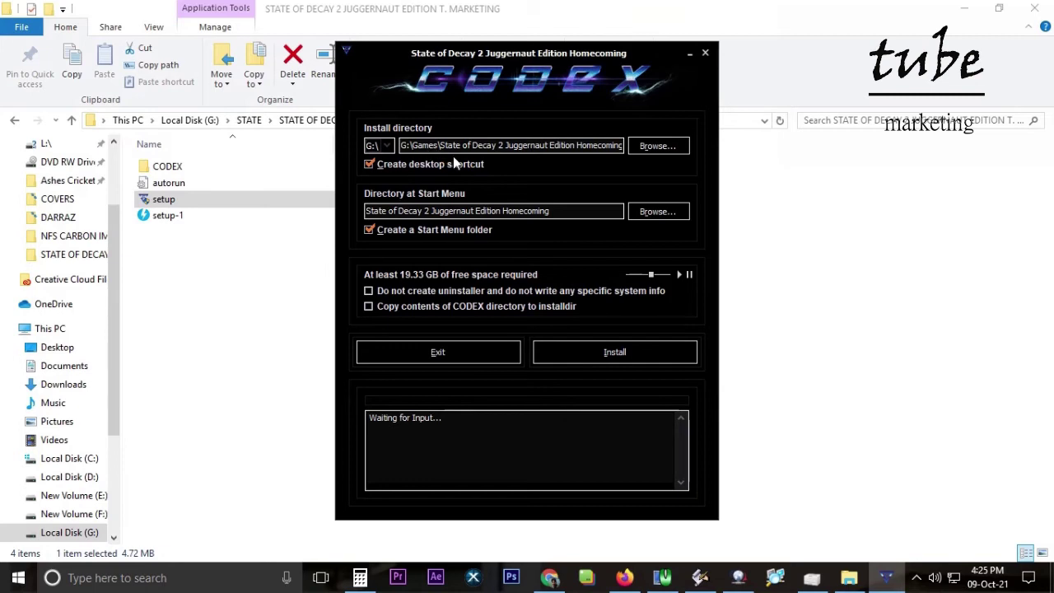
left_click_drag(441, 144, 415, 144)
key("BackSpace")
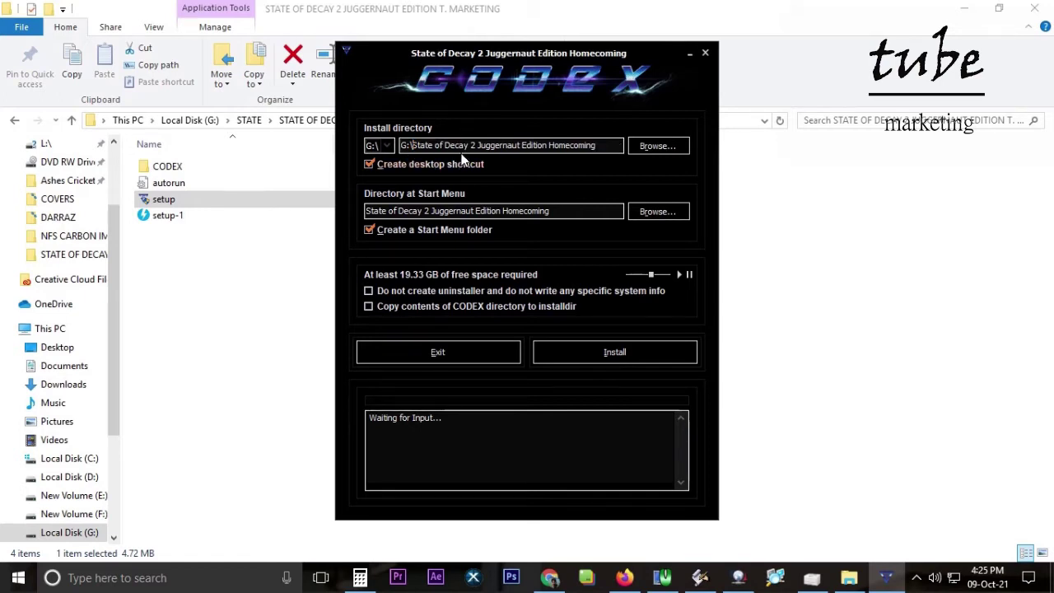
left_click_drag(598, 145, 403, 151)
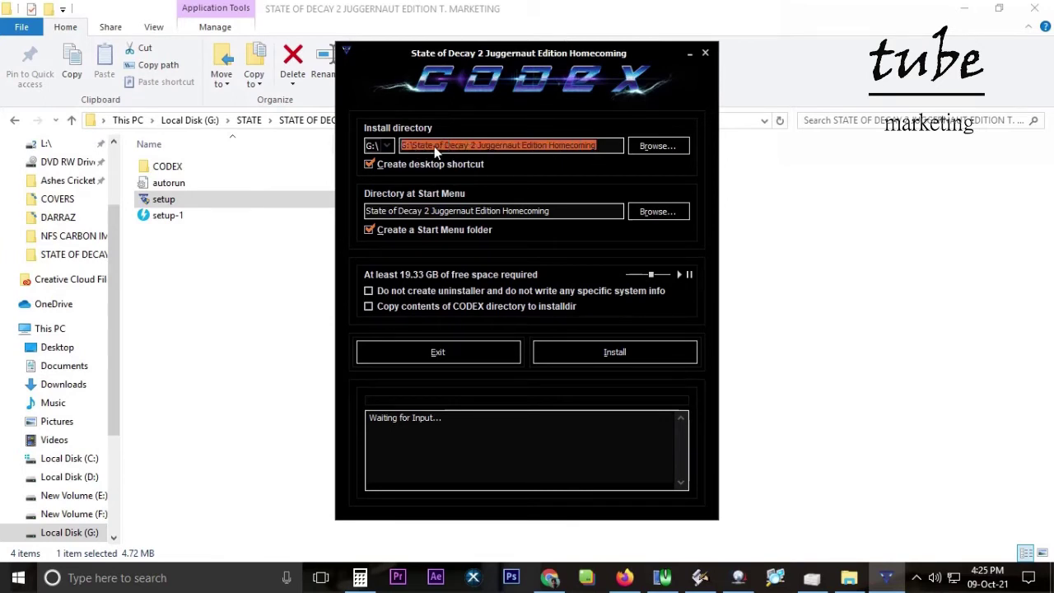
left_click_drag(421, 146, 580, 140)
Install the game with the CODEX directory contents copied to installdir, then finish setup and select the game's desktop shortcut.
left_click(365, 310)
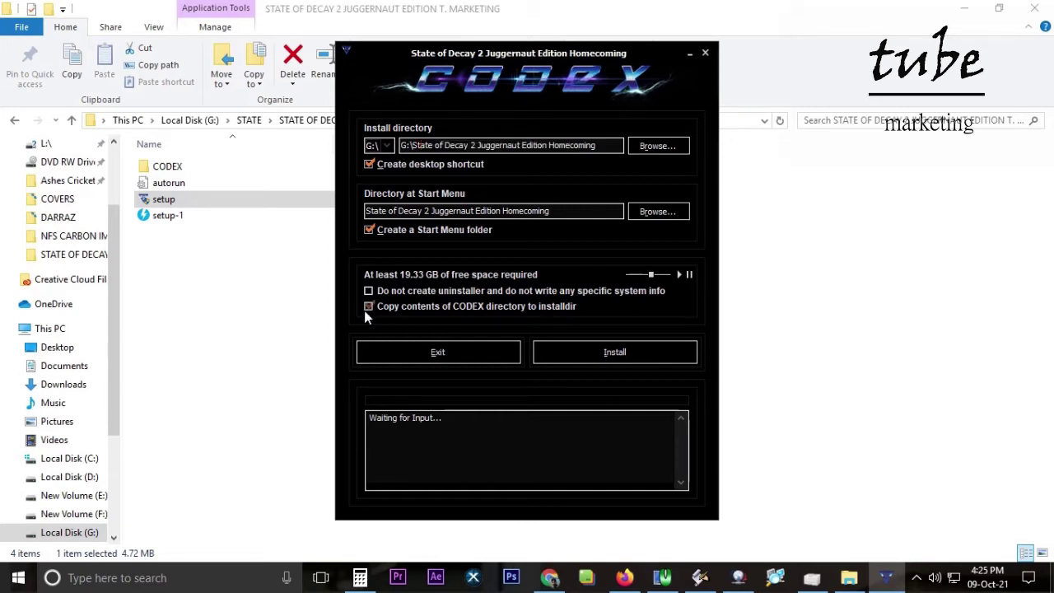
left_click(614, 353)
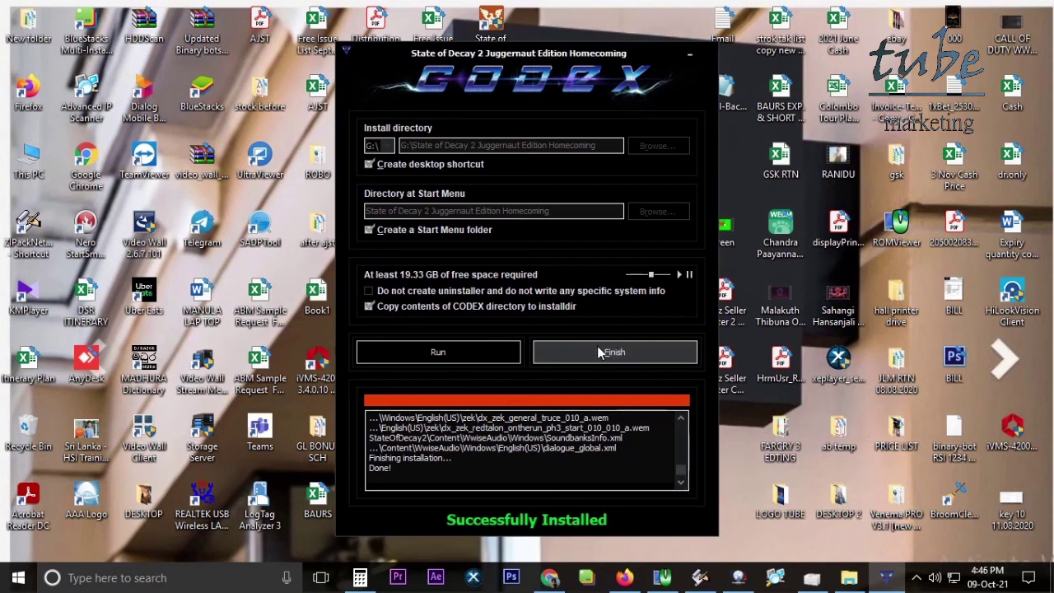
left_click(611, 354)
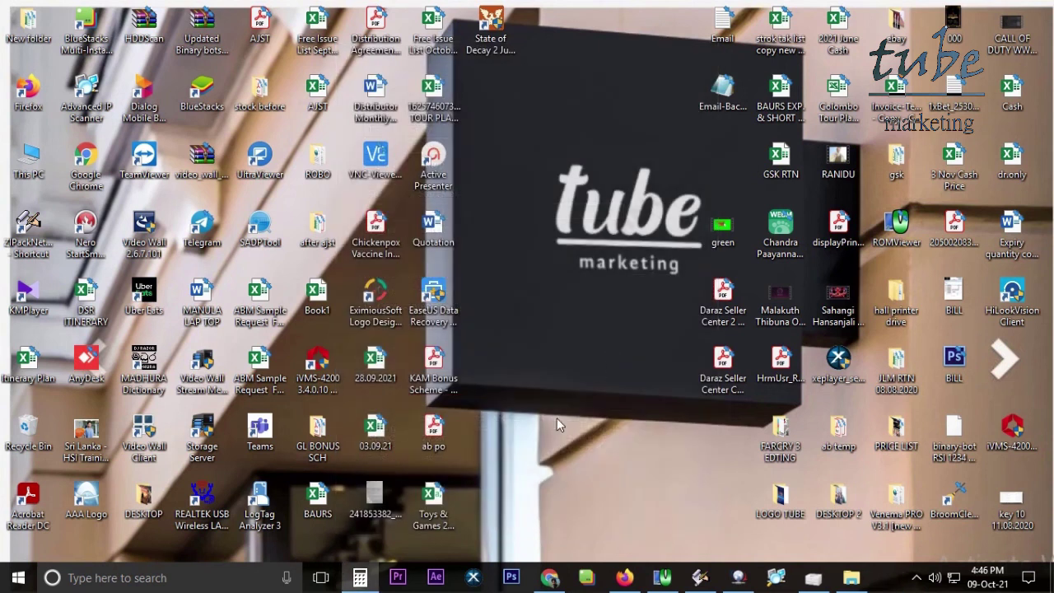
left_click(494, 49)
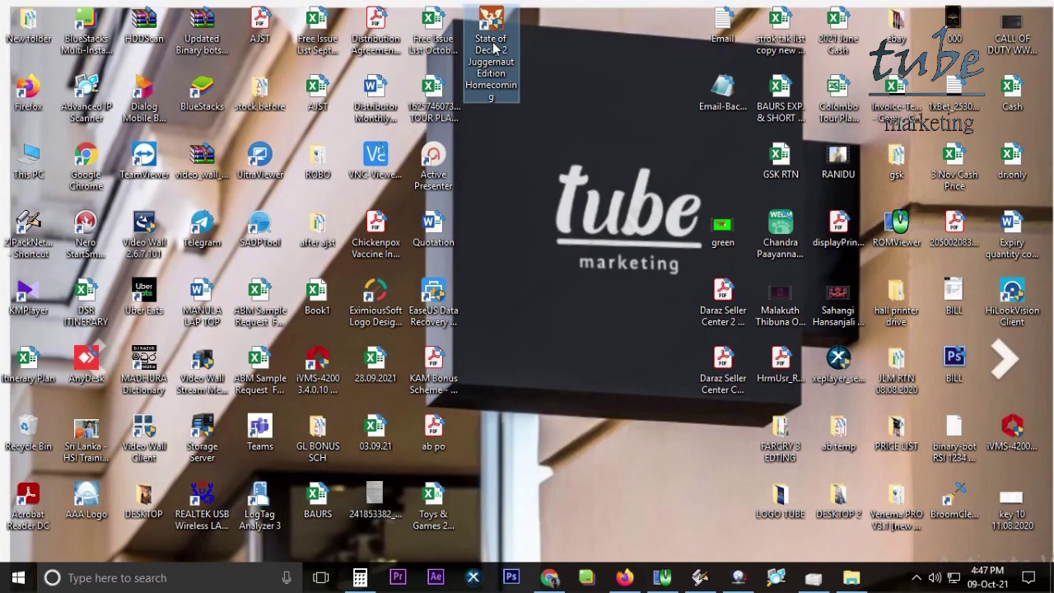